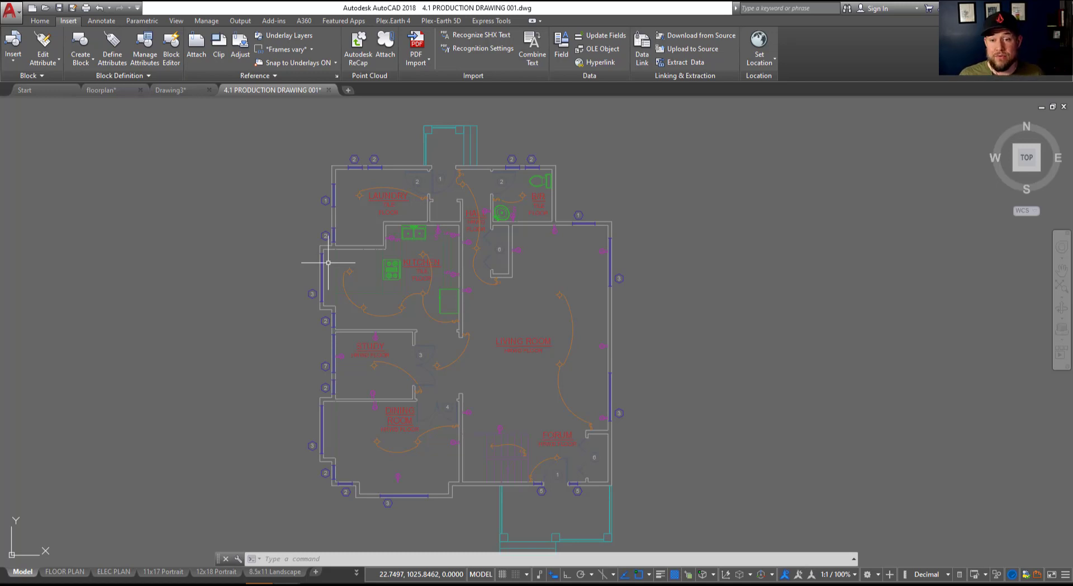
- Select XREF-FLOOR PLAN_REV A in the External References list and pick the overlay on the canvas
left_click(481, 314)
key("Escape")
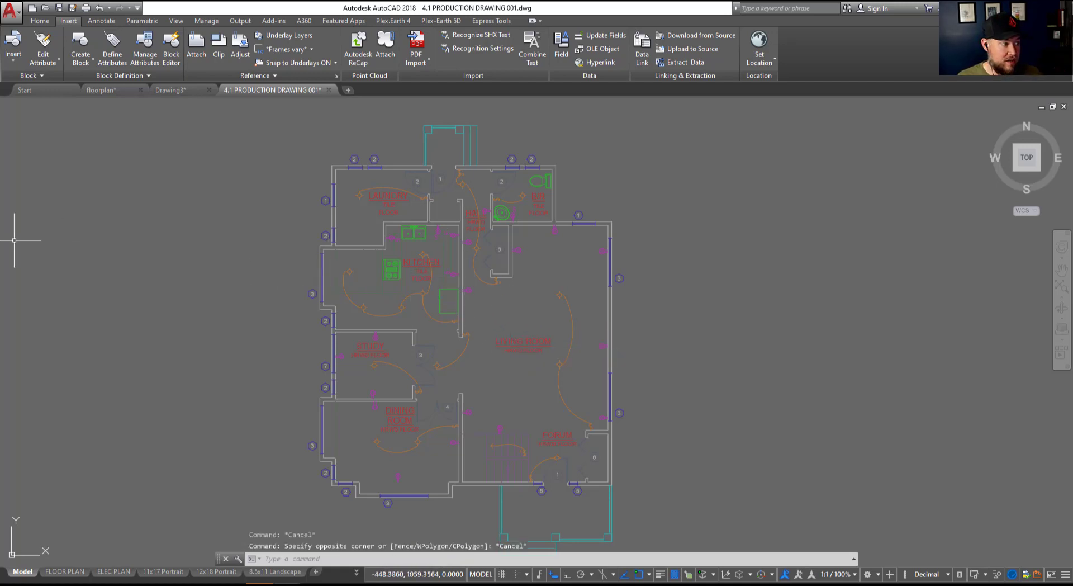
mouse_move(15, 232)
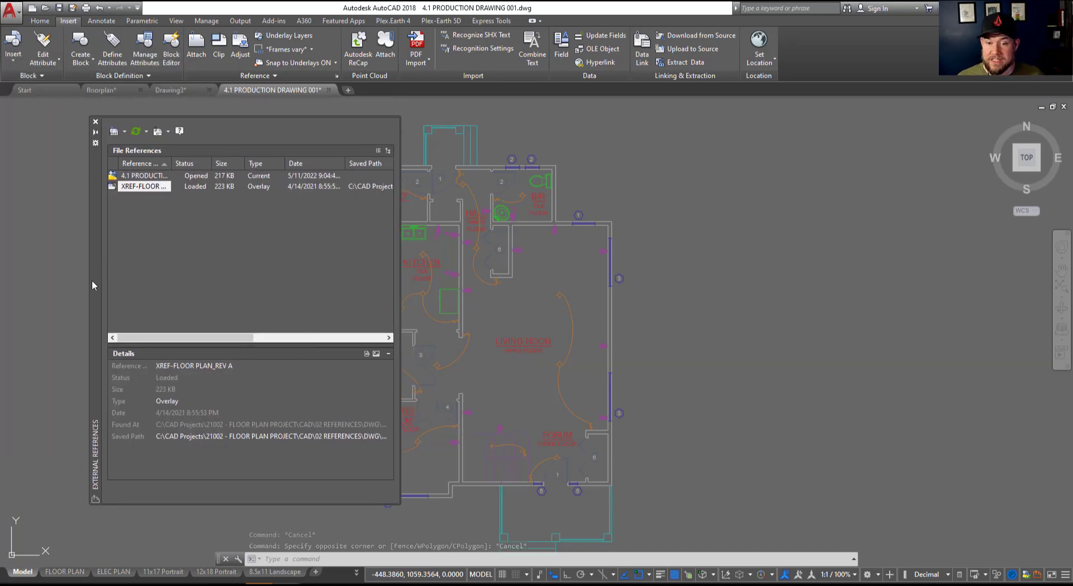
left_click(147, 187)
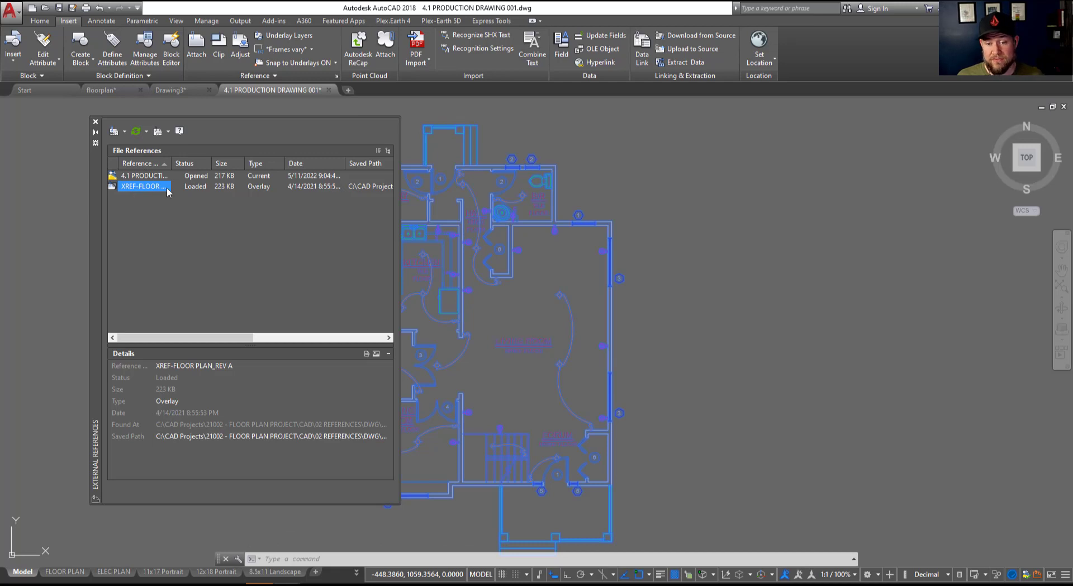
mouse_move(171, 99)
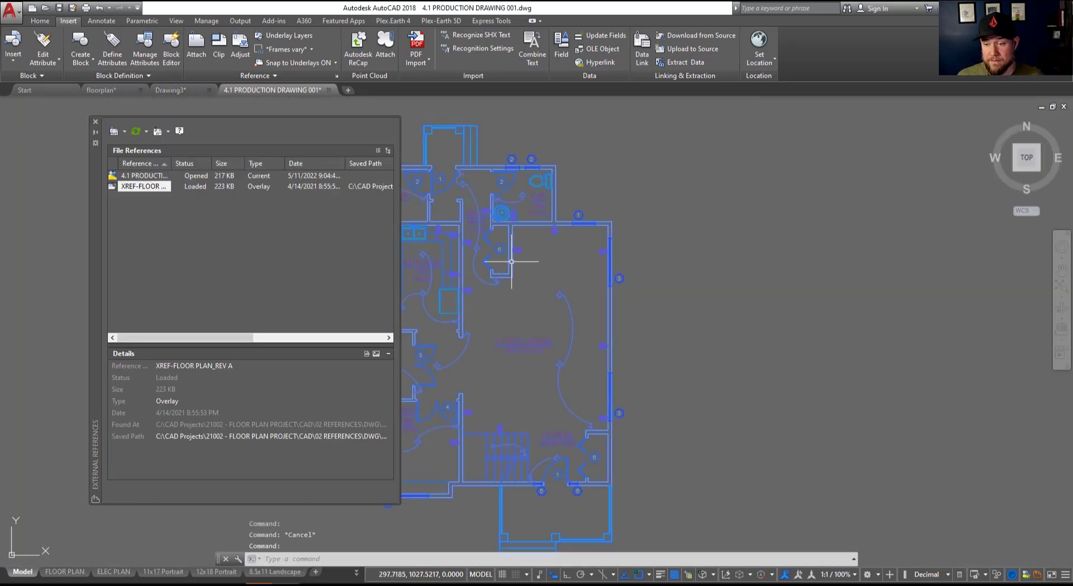
left_click(527, 205)
scroll(527, 205, "down", 5)
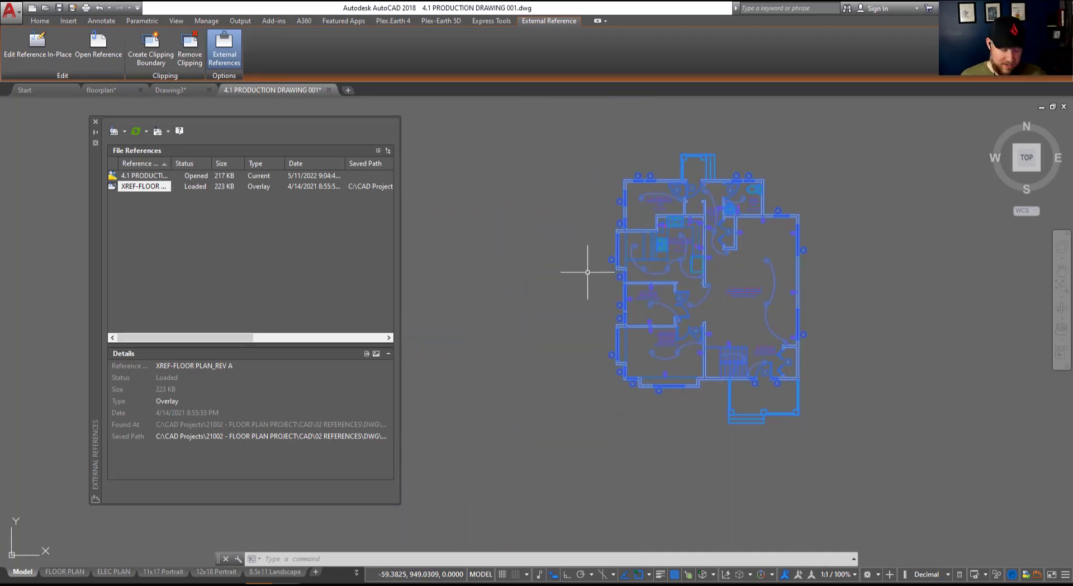
- Copy XREF-FLOOR PLAN_REV A with COPYBASE at base point 0,0, then clear the selection
key("ctrl+shift+c")
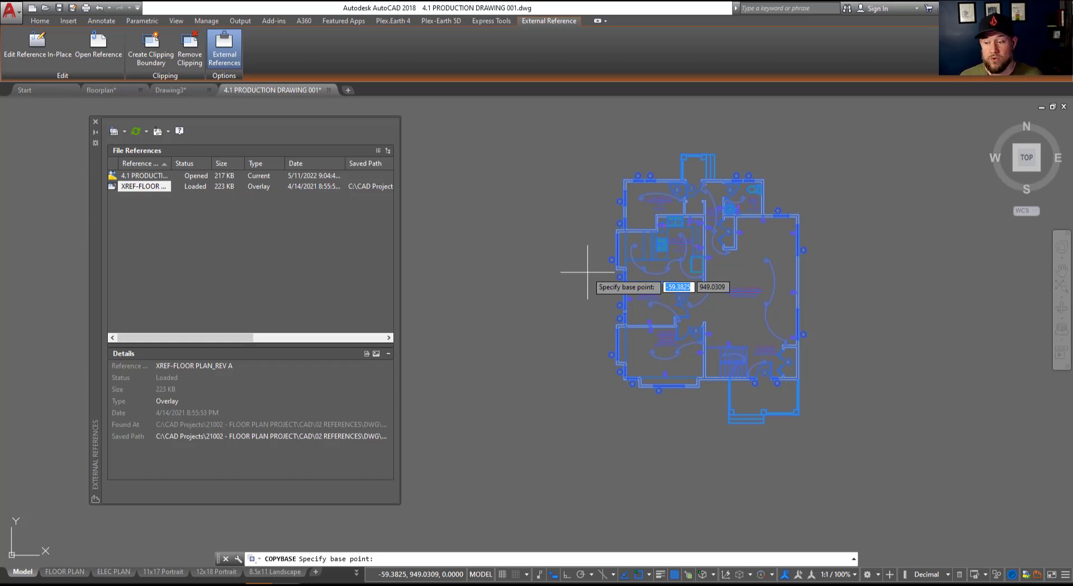
type("0")
key("Tab")
type("0")
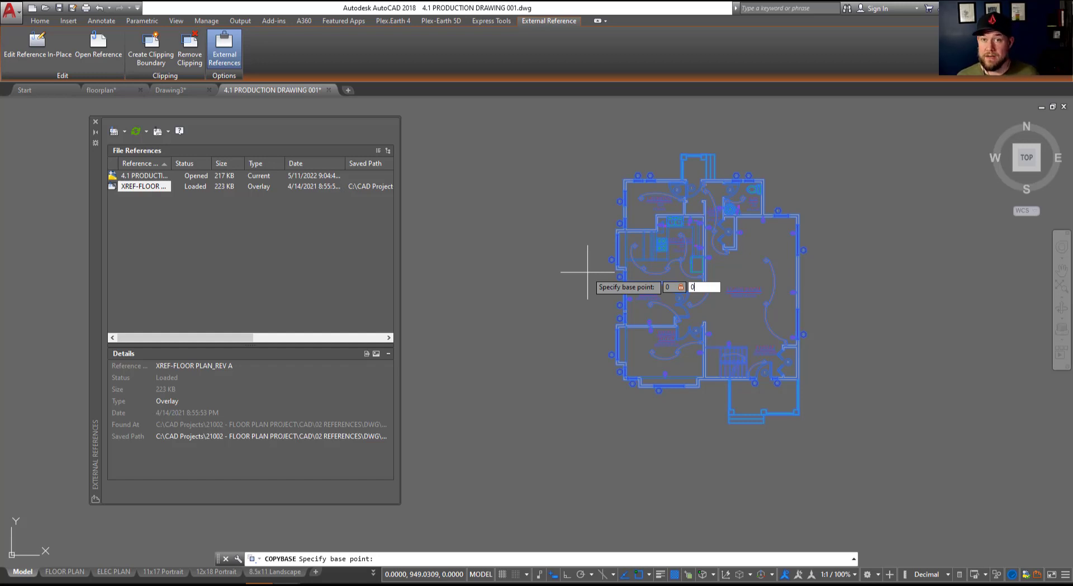
key("Return")
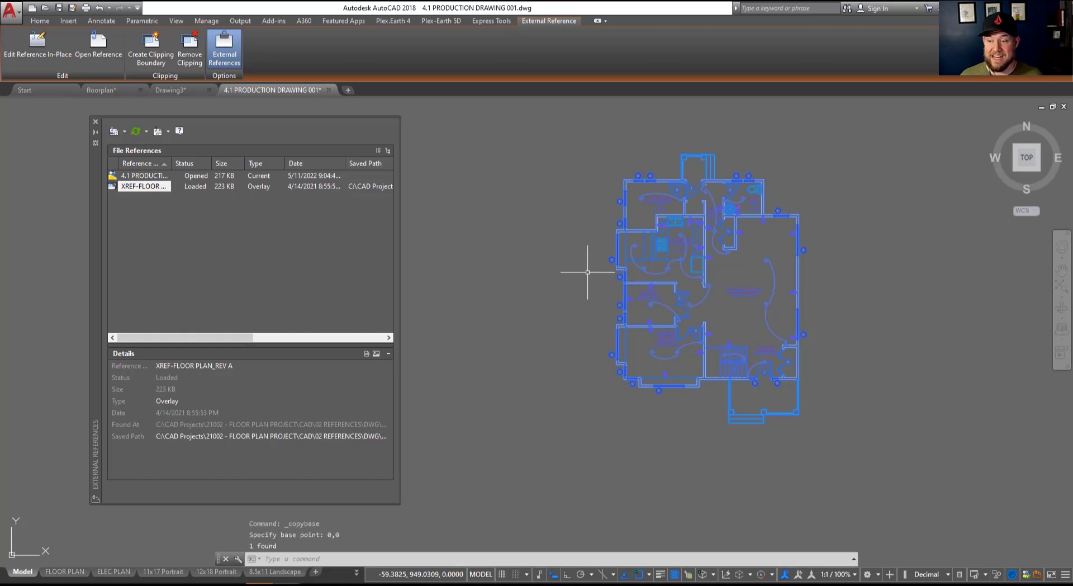
left_click(691, 353)
key("Return")
left_click(352, 534)
key("Escape")
key("Escape")
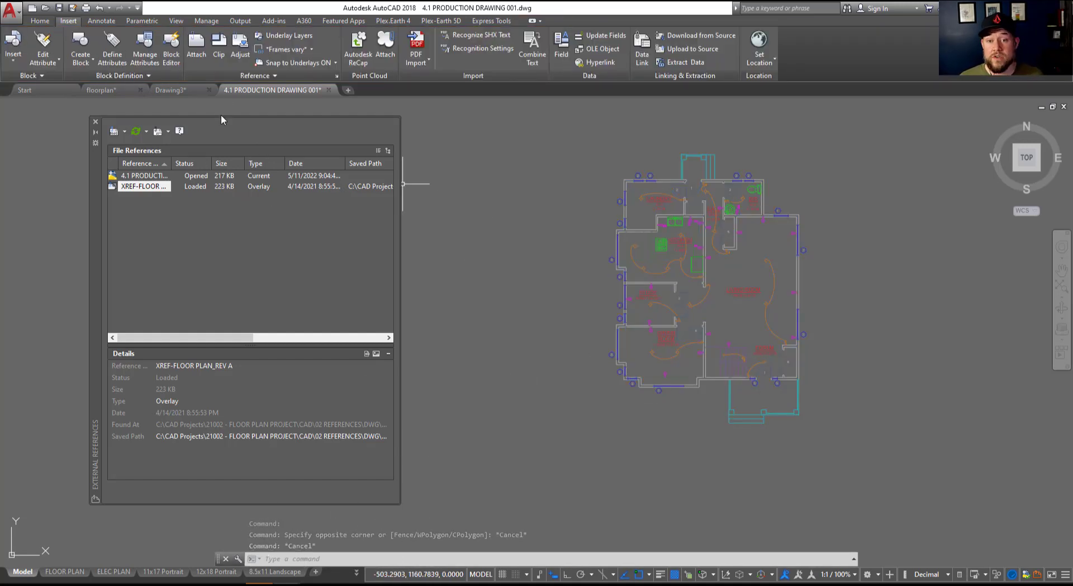
- In Drawing3, paste the copied floor-plan xref at insertion point 0,0 and pan it into view
left_click(181, 91)
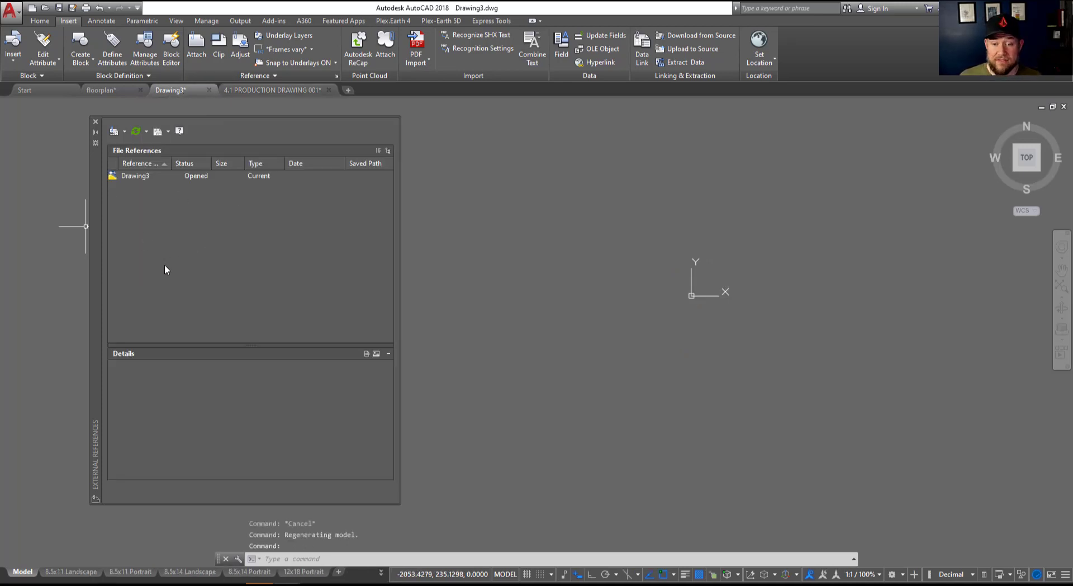
left_click(637, 301)
key("Escape")
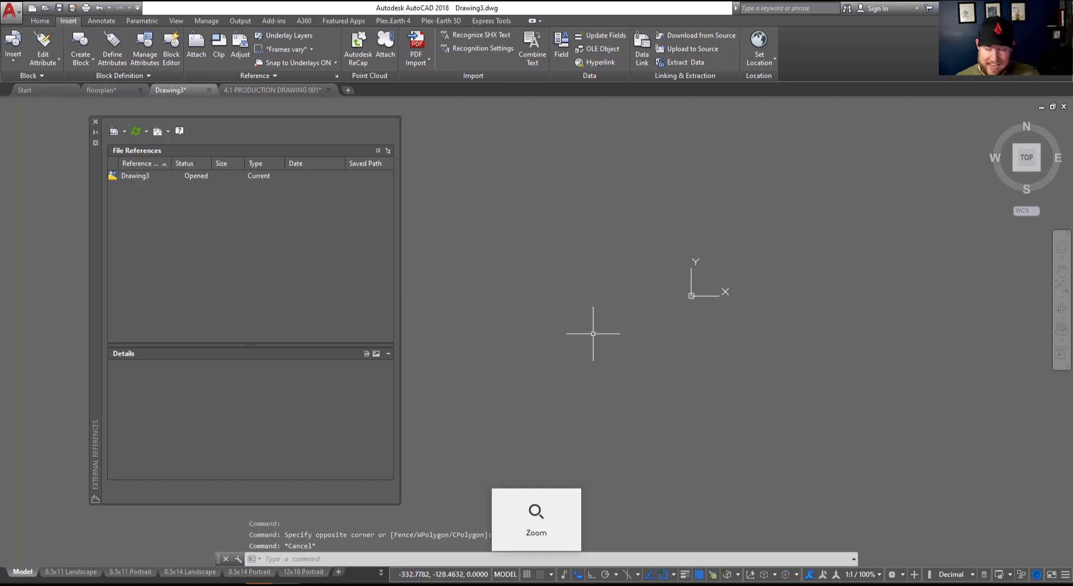
key("ctrl+v")
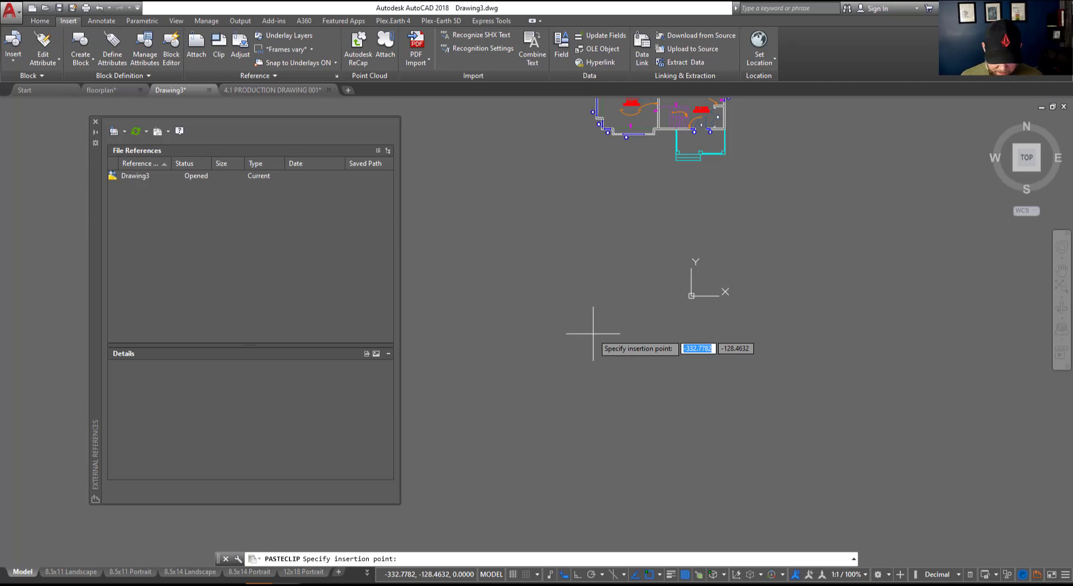
type("0")
key("Tab")
type("0")
key("Return")
middle_click_drag(723, 184, 634, 417)
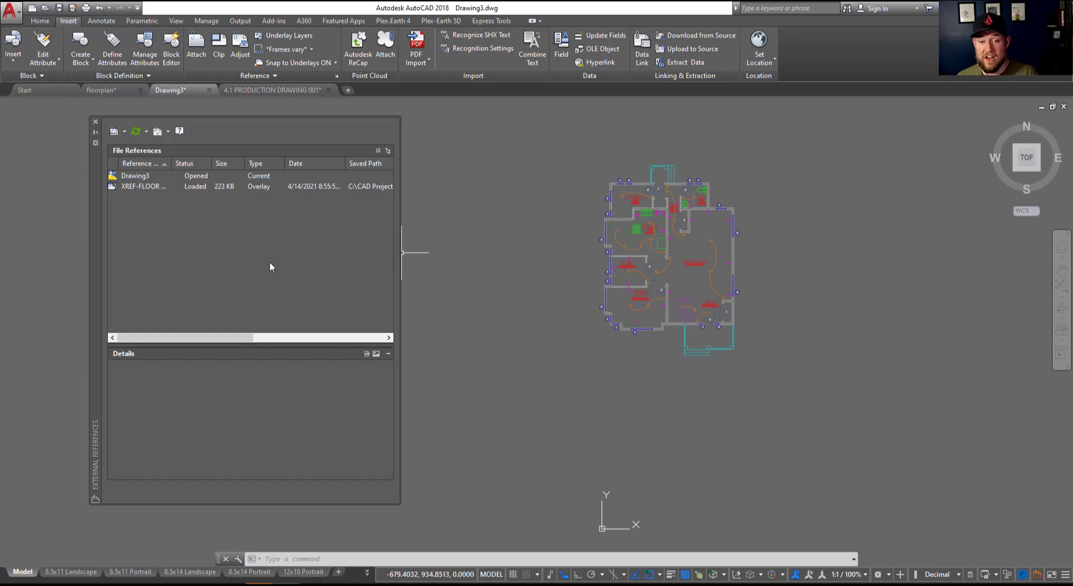
- Check the XREF-FLOOR row's details and collapse the External References palette to auto-hide
left_click(264, 188)
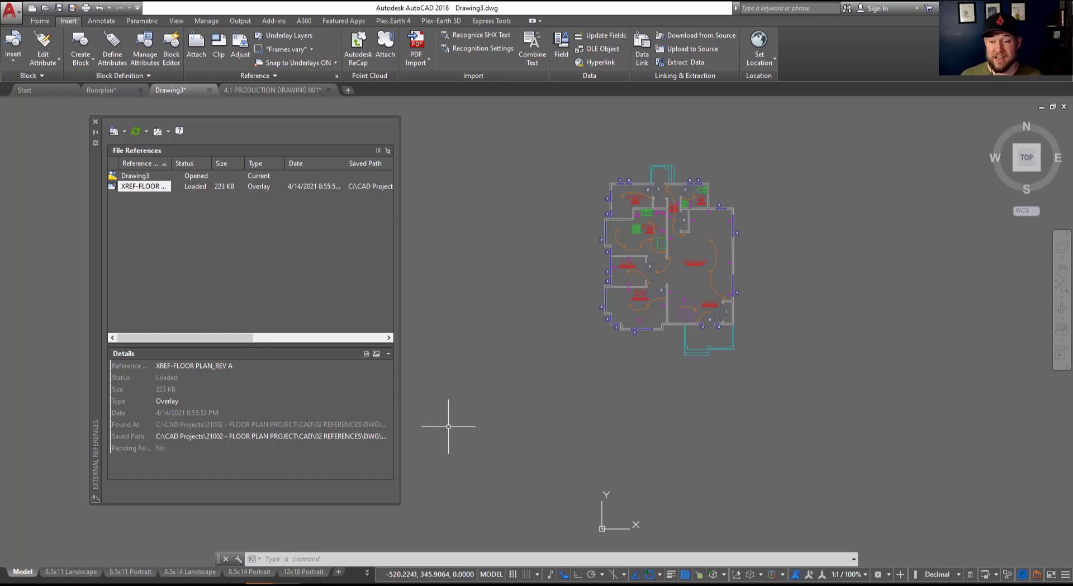
left_click(405, 282)
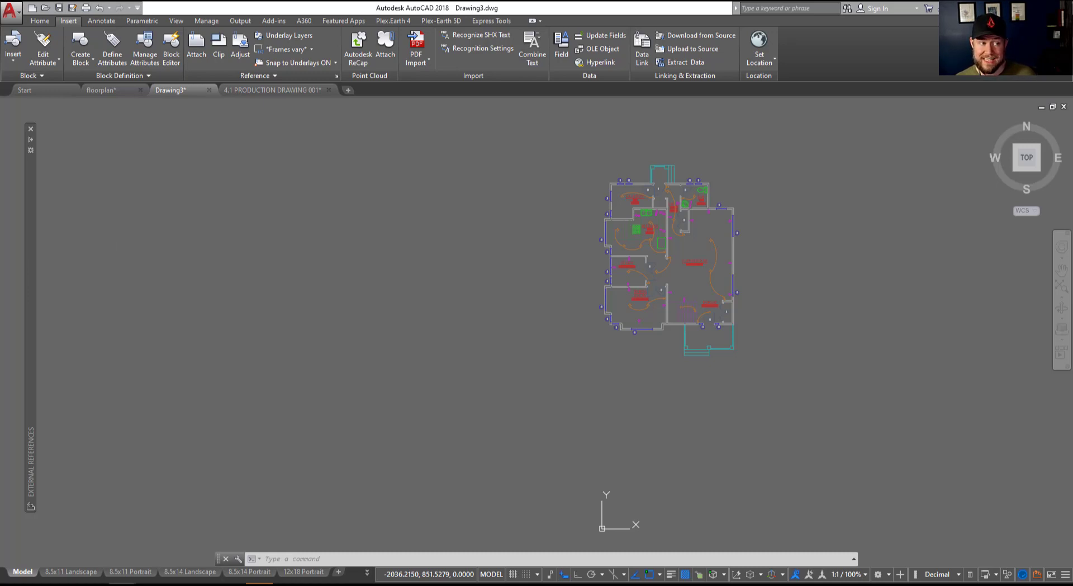
- Drag manhole detail.JPG from the IMAGES folder in File Explorer onto the Drawing3 canvas
key("alt+Tab")
left_click_drag(857, 103, 883, 112)
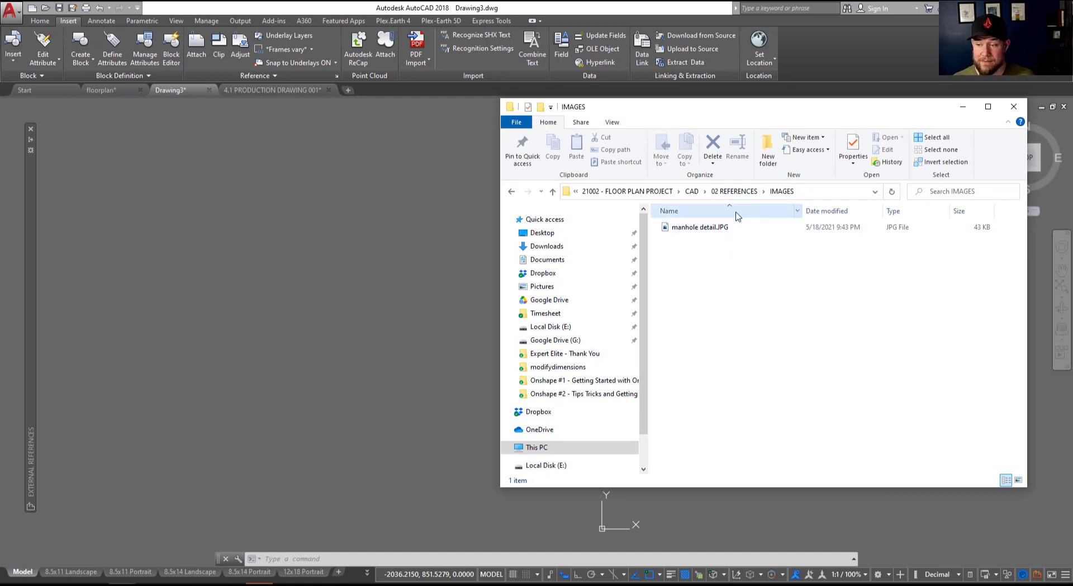
left_click(713, 232)
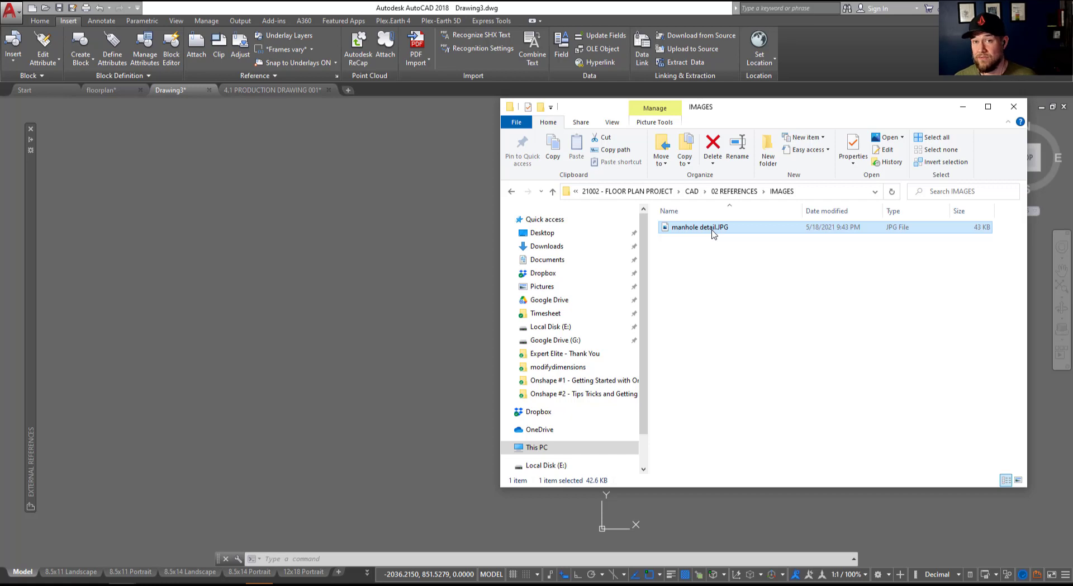
left_click(713, 263)
left_click(708, 238)
left_click_drag(713, 231, 286, 235)
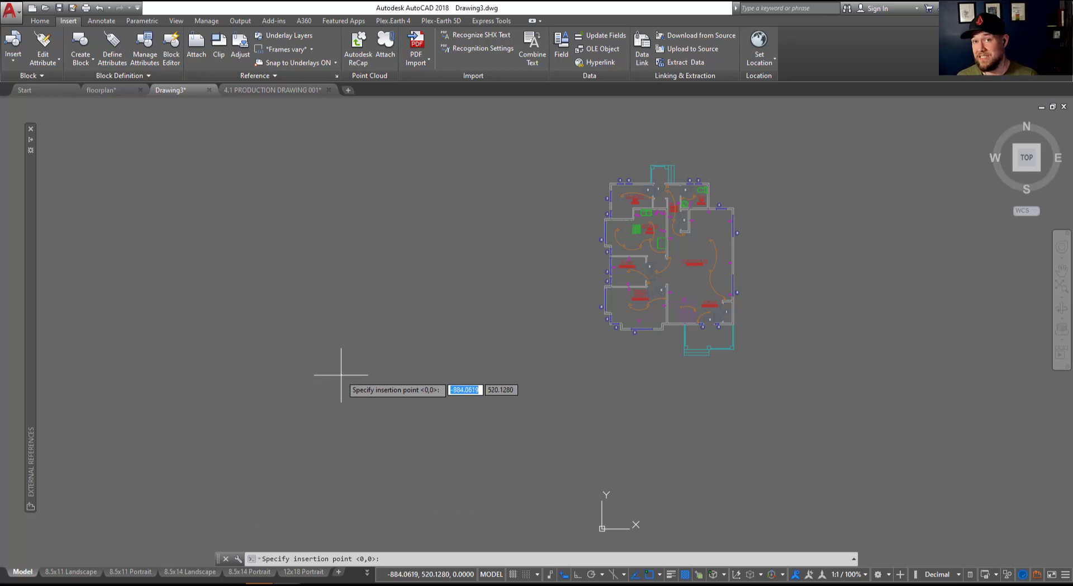
- Place the manhole detail image left of the floor plan at scale 1 with rotation 0
left_click(262, 278)
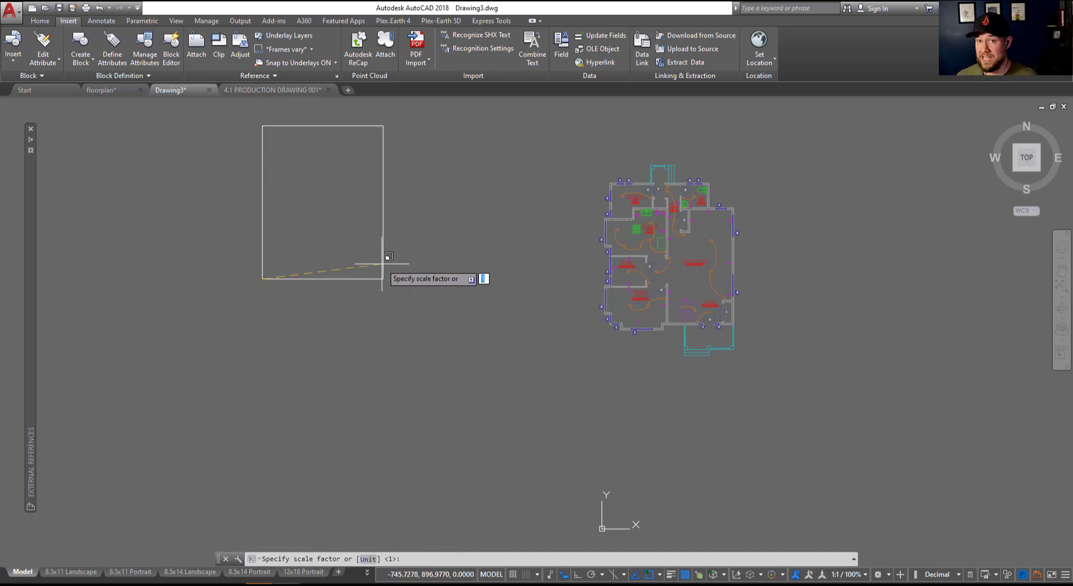
left_click(342, 272)
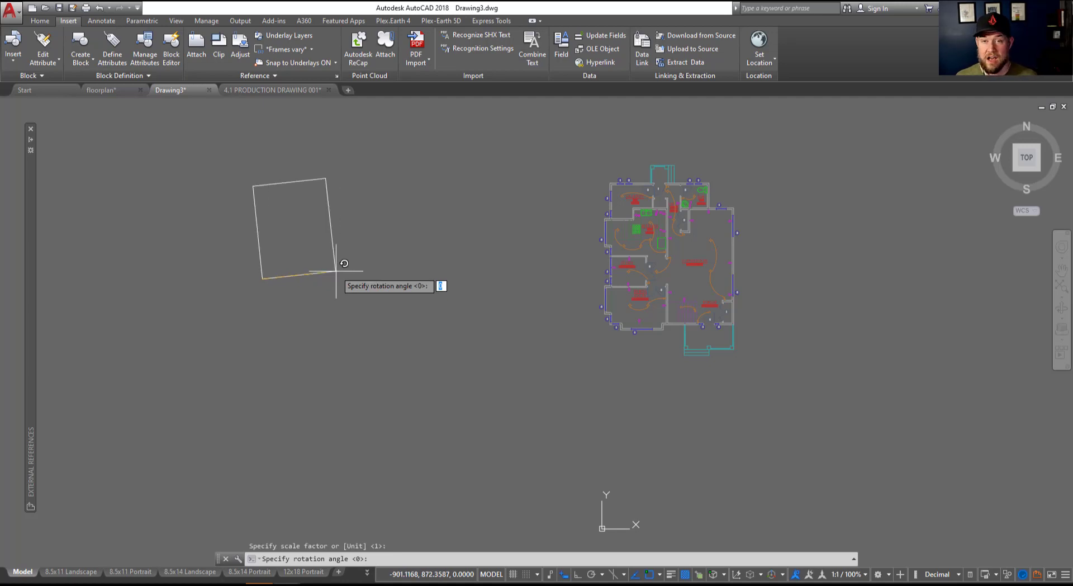
key("Return")
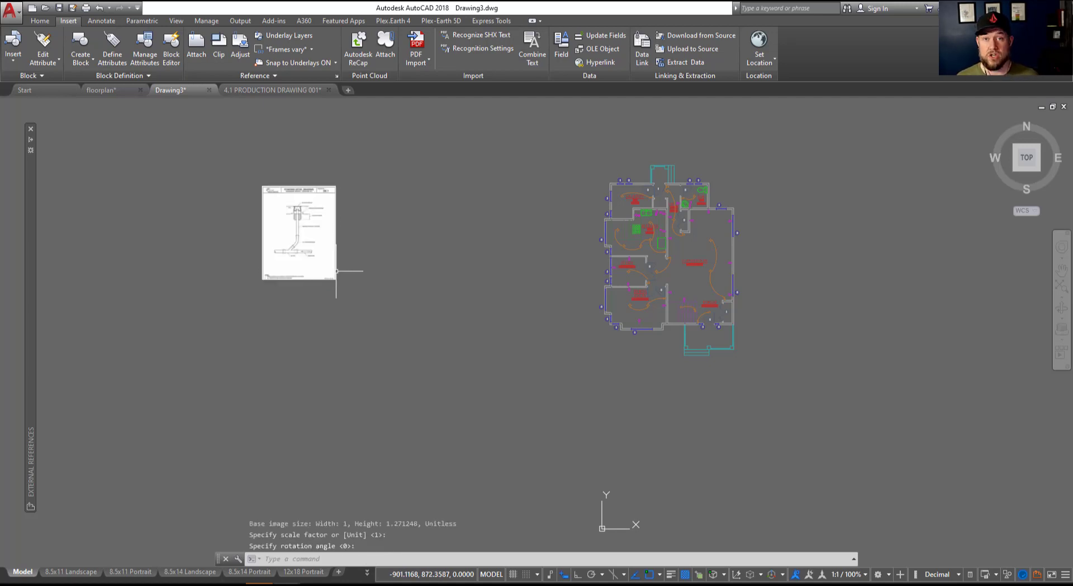
scroll(271, 215, "up", 5)
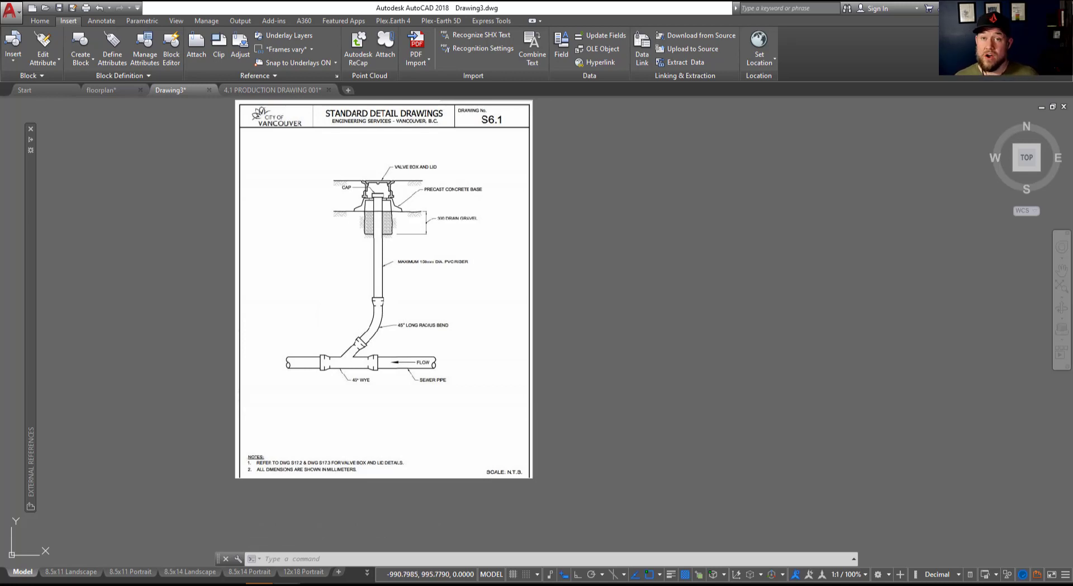
- Zoom out and pan so the manhole image and floor plan show side by side
scroll(514, 316, "down", 5)
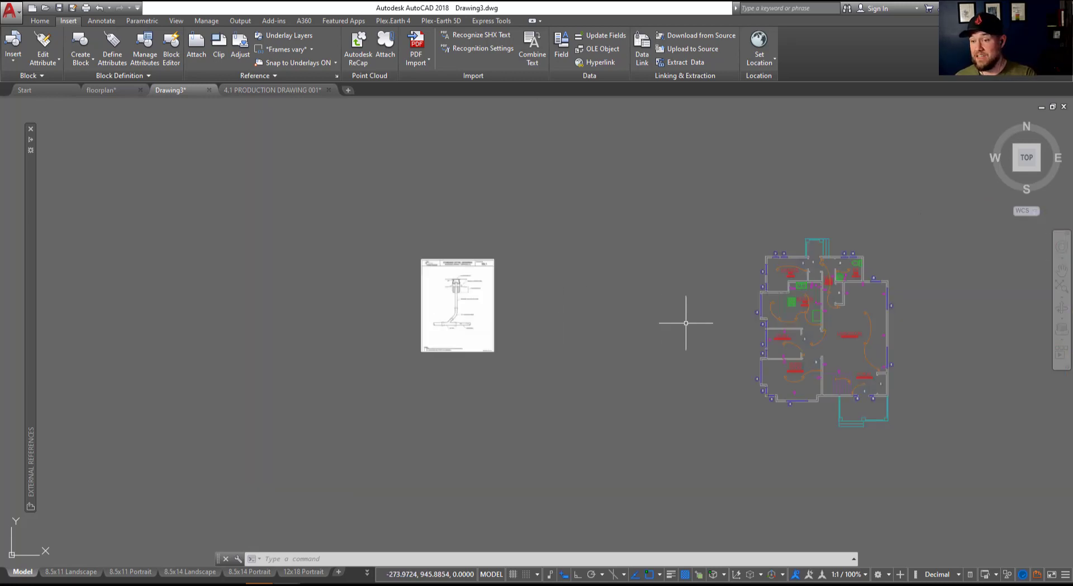
middle_click_drag(690, 325, 565, 352)
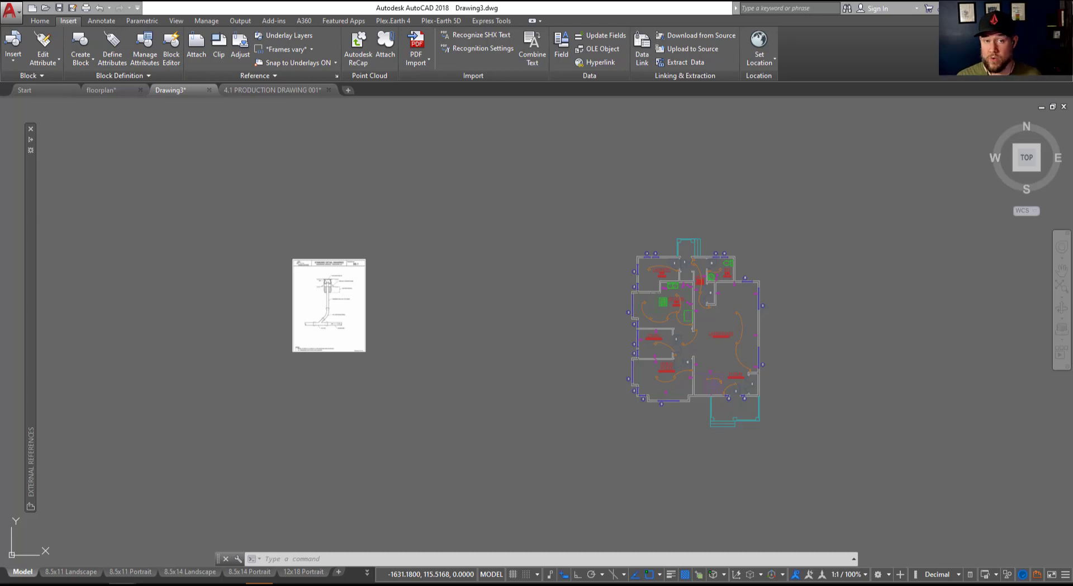
- Open 5.1 Example Assembly drawing.dwg in AutoCAD from File Explorer and pan its EXAMPLE 2 layout left
key("alt+Tab")
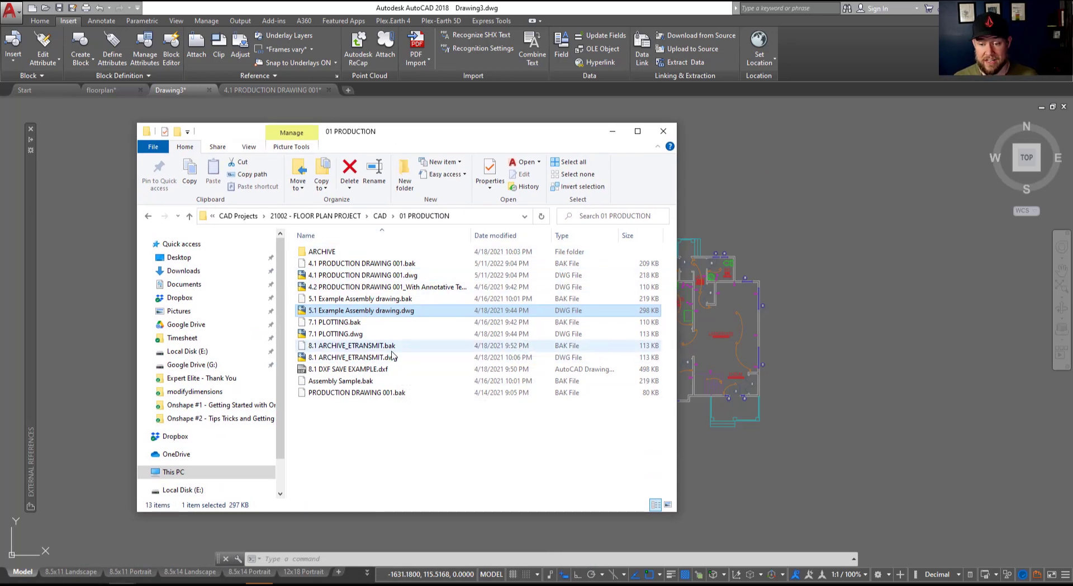
mouse_move(399, 356)
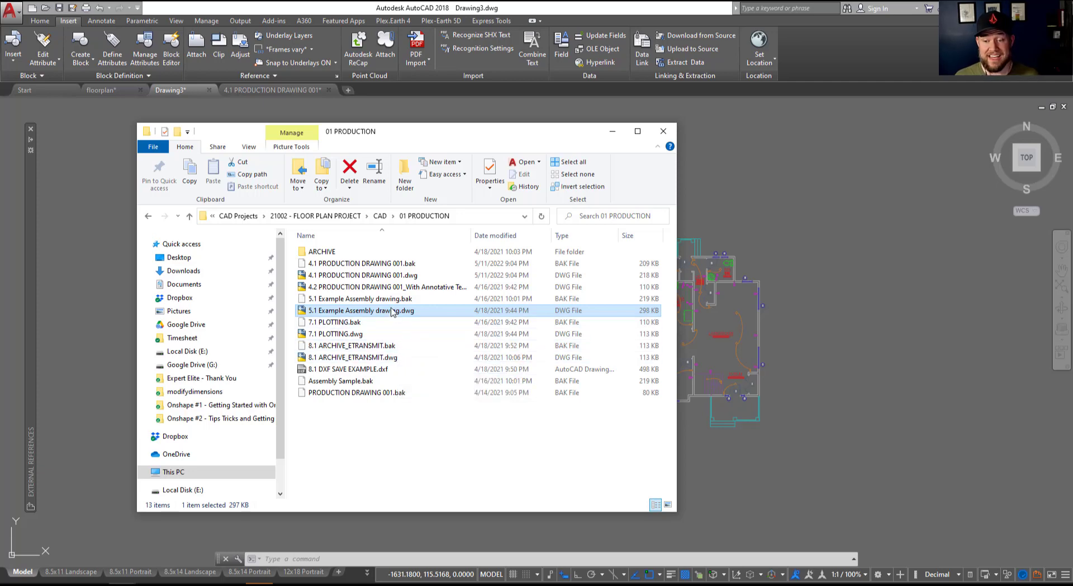
mouse_move(392, 312)
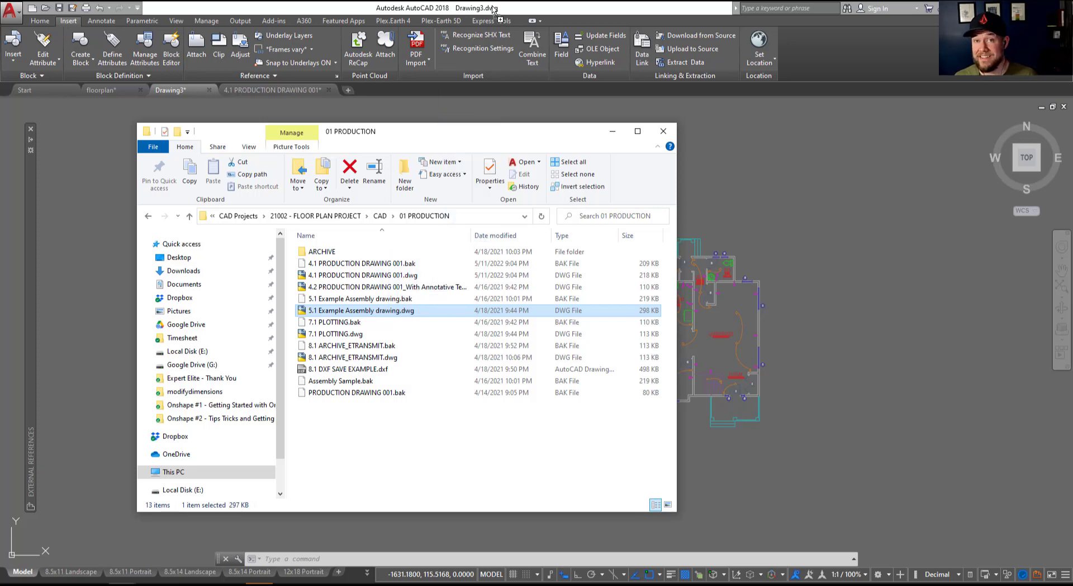
left_click_drag(493, 8, 494, 9)
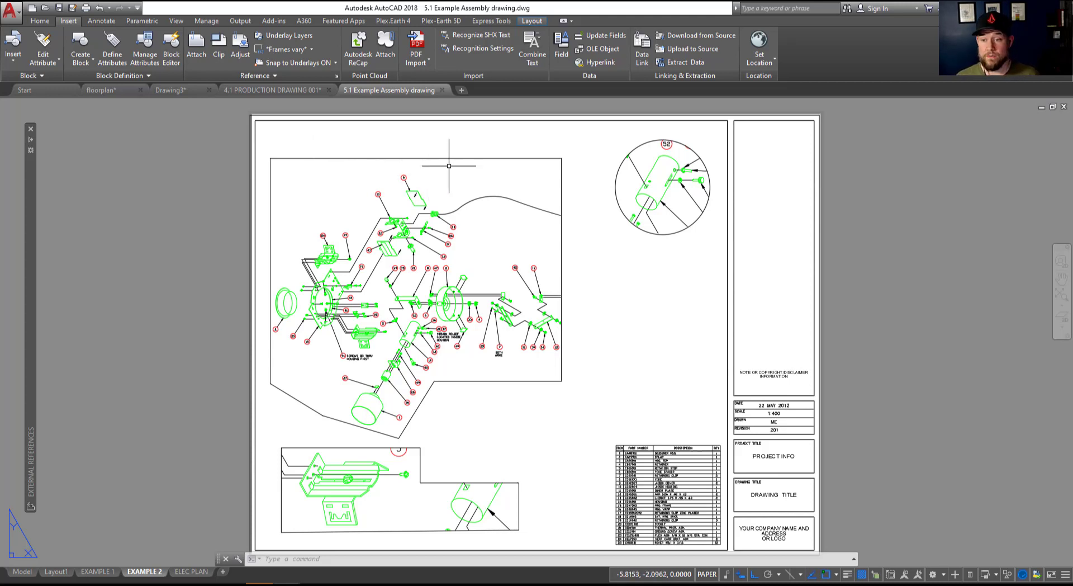
middle_click_drag(500, 209, 430, 202)
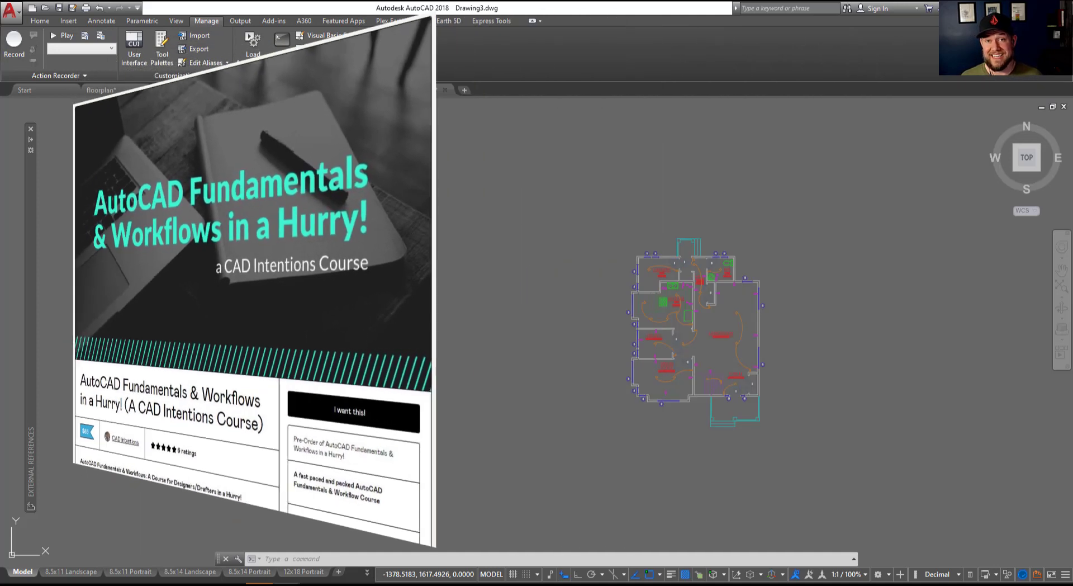
key("Escape")
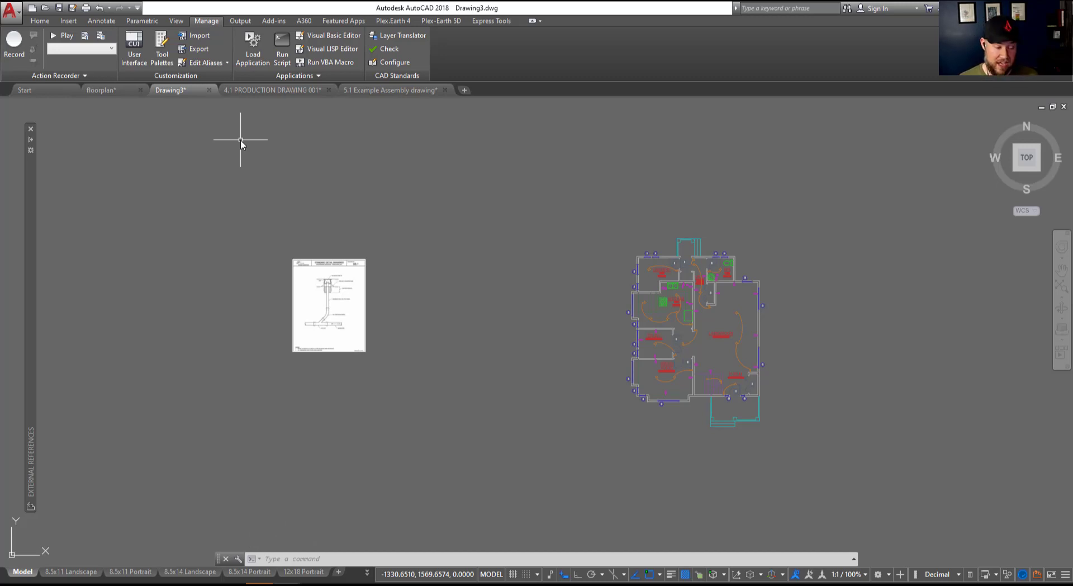
- Open DesignCenter with ADC and browse the Open Drawings view
type("adc")
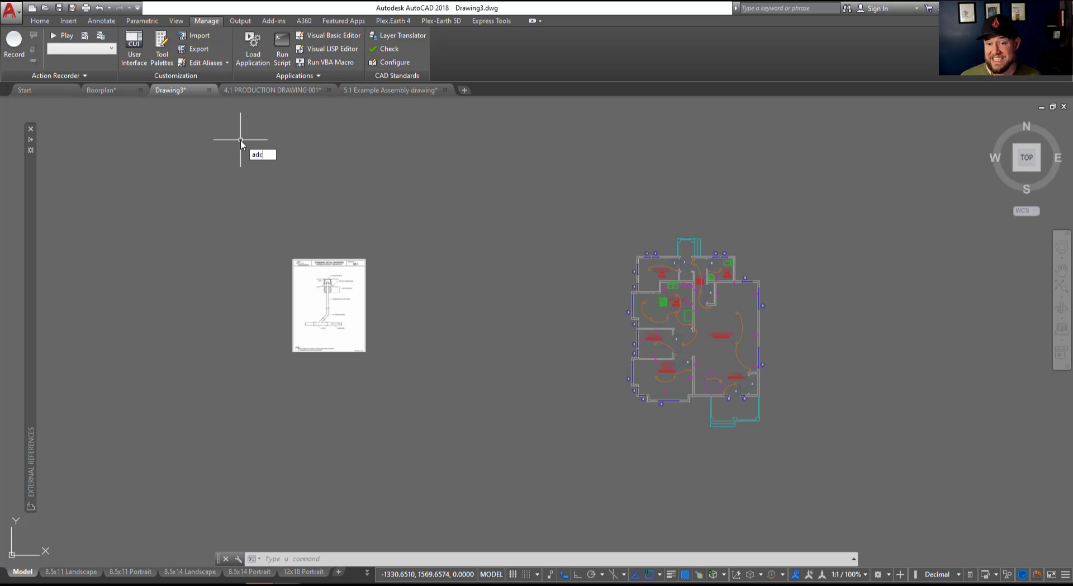
key("Return")
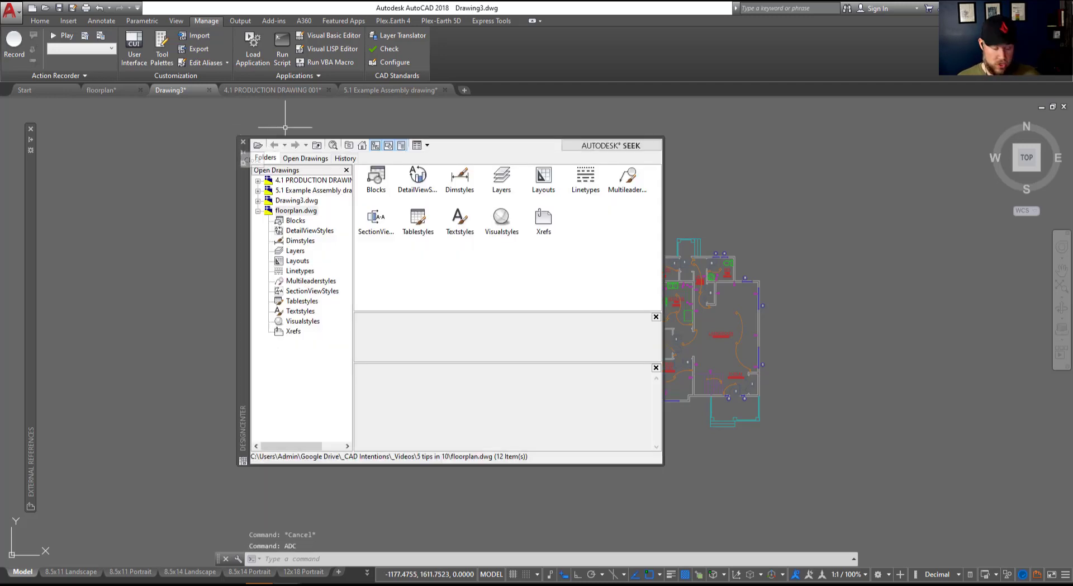
left_click(242, 142)
key("ctrl+2")
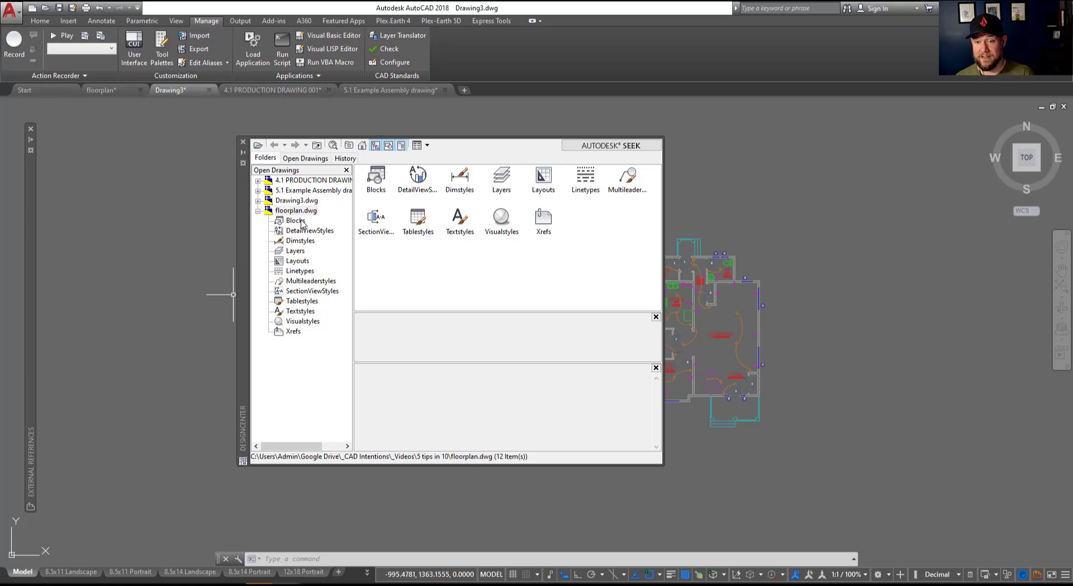
left_click(262, 158)
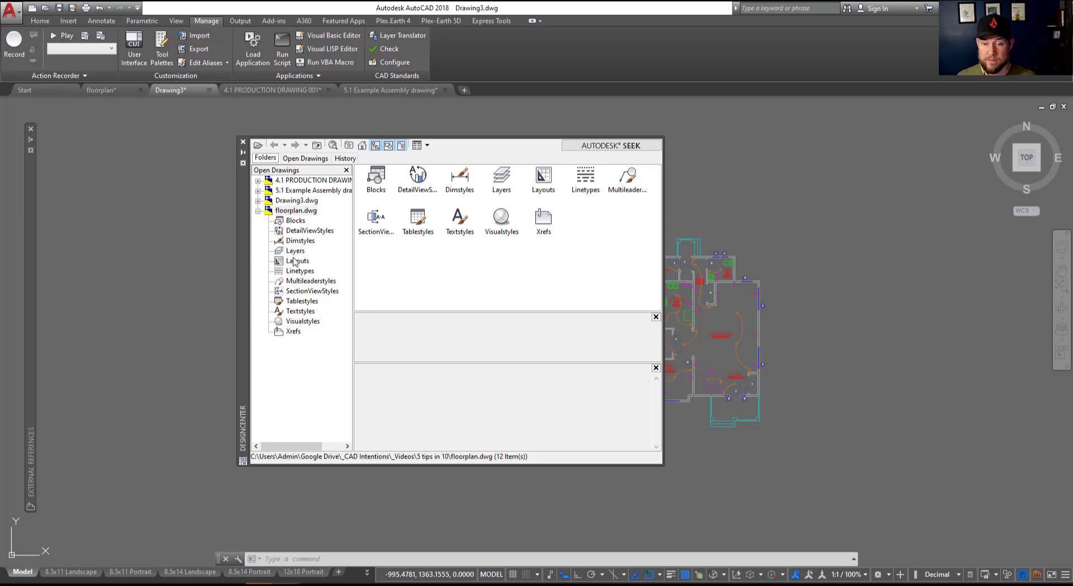
left_click(305, 158)
left_click(345, 158)
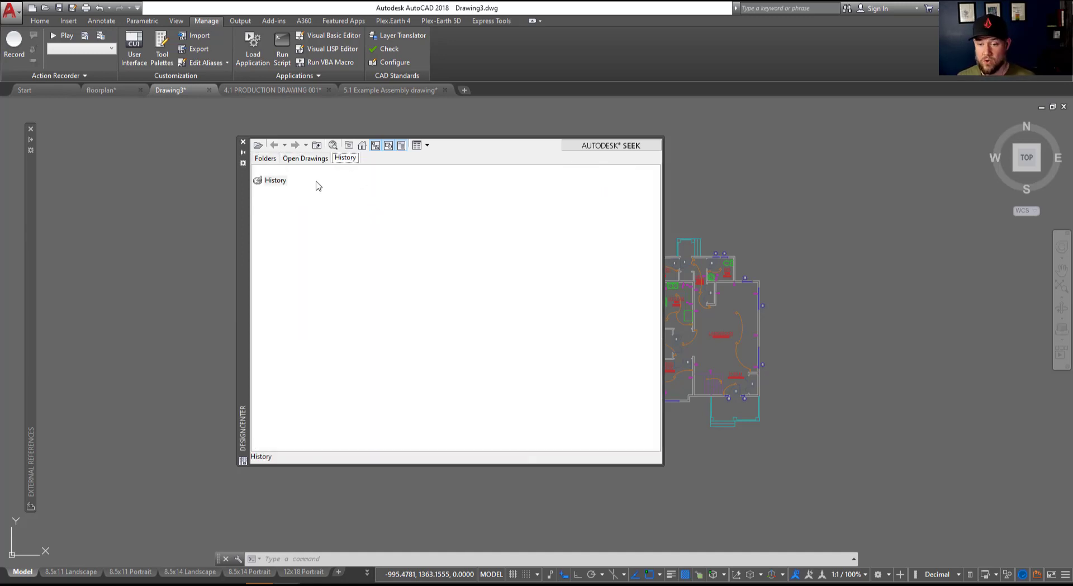
left_click(314, 161)
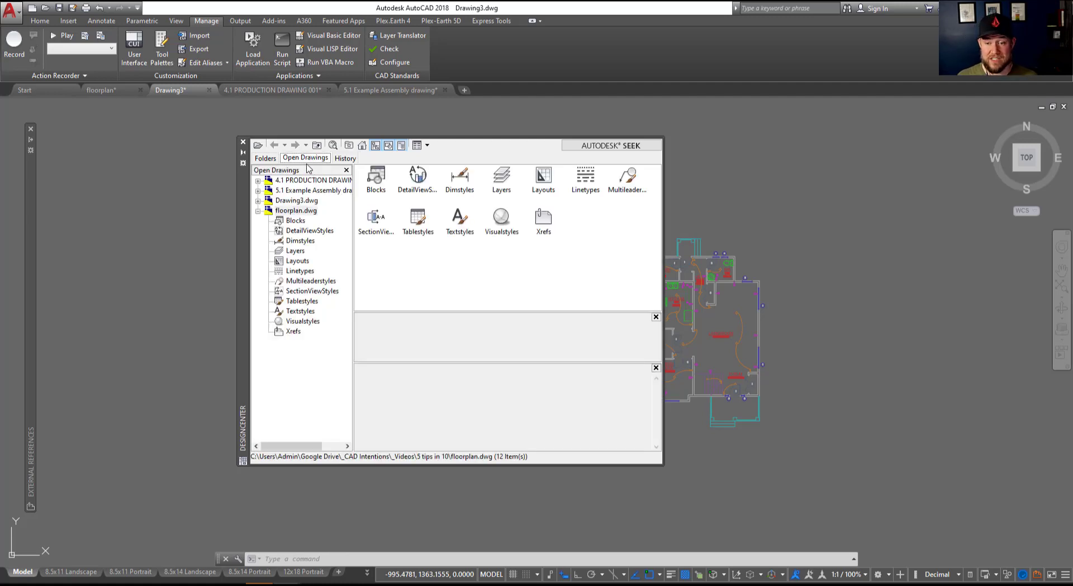
- Move DesignCenter aside to uncover the plan and switch Drawing3 to model space
left_click_drag(244, 207, 180, 204)
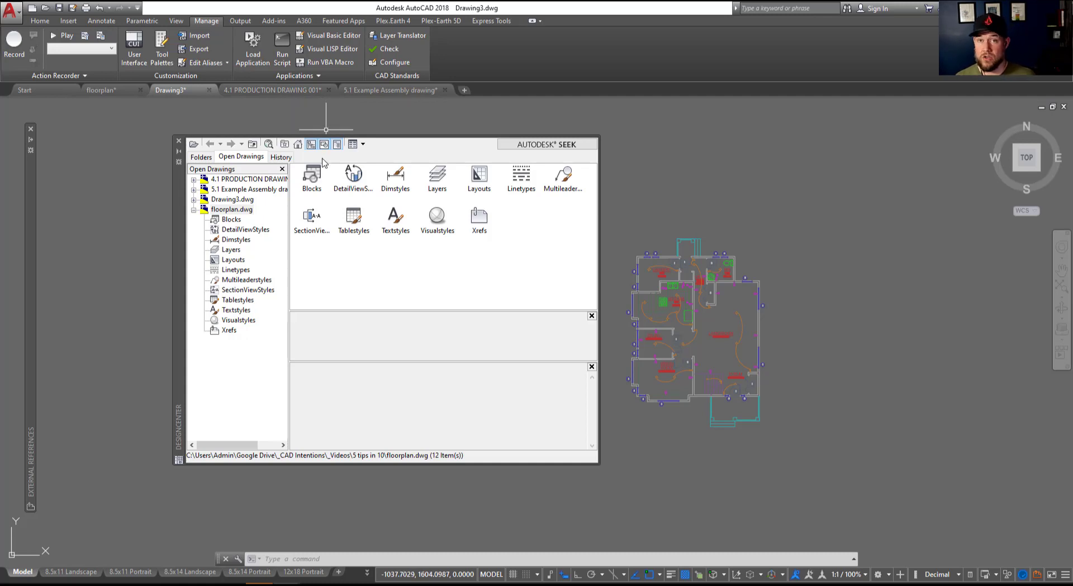
mouse_move(170, 91)
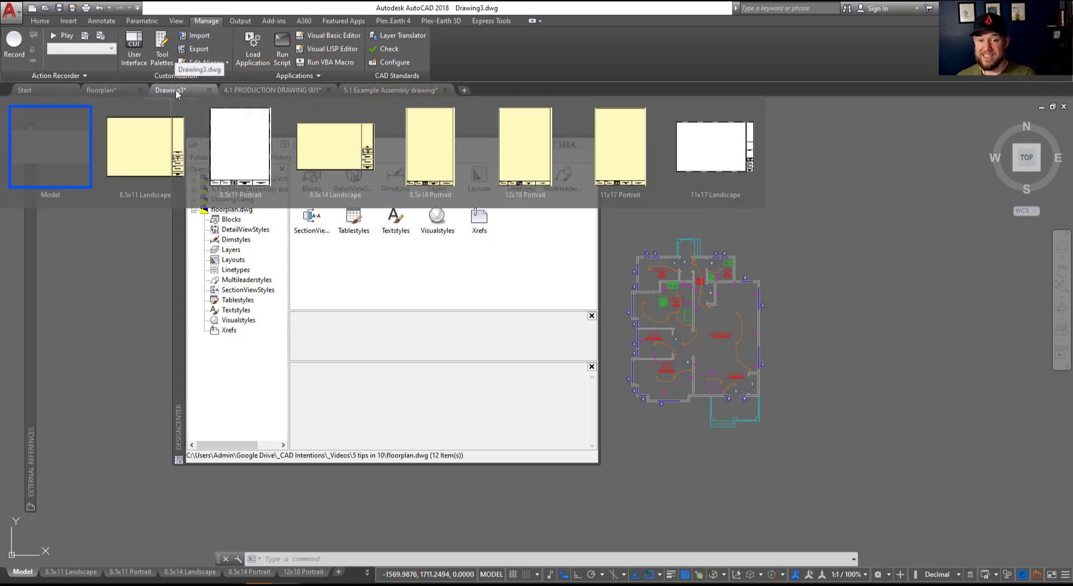
left_click(51, 144)
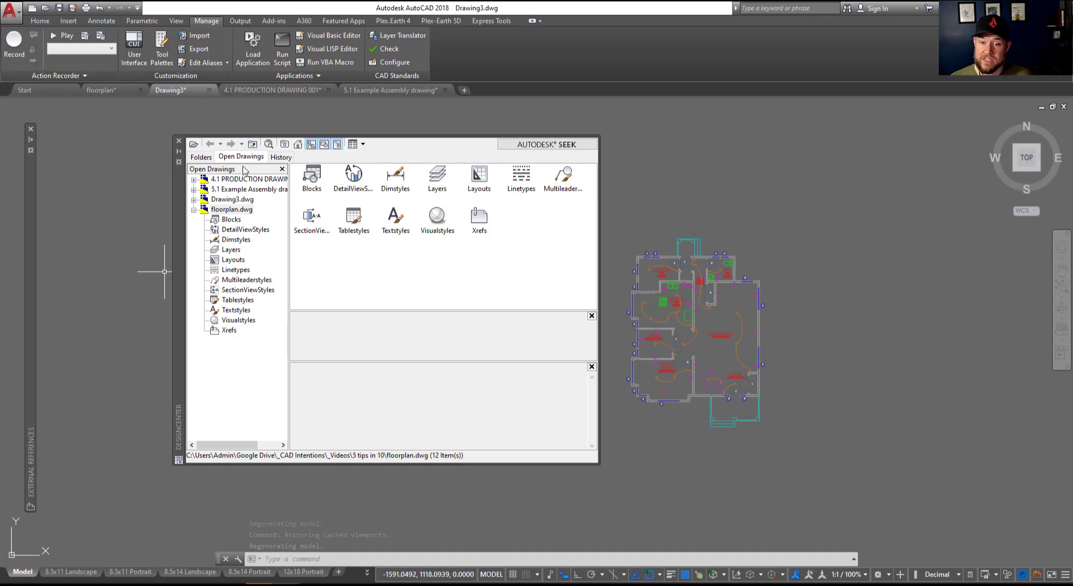
- Add the eleven layers _A-BLDG-ELEV through _PHSLOGO from 4.1 PRODUCTION DRAWING's Layers to Drawing3
left_click(192, 182)
left_click(192, 180)
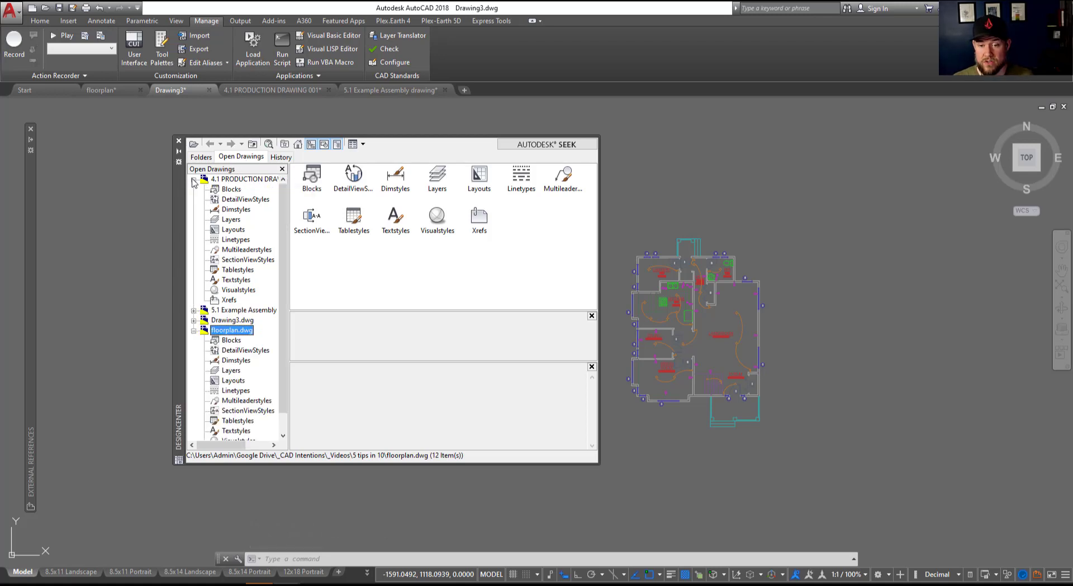
left_click(231, 219)
left_click(312, 174)
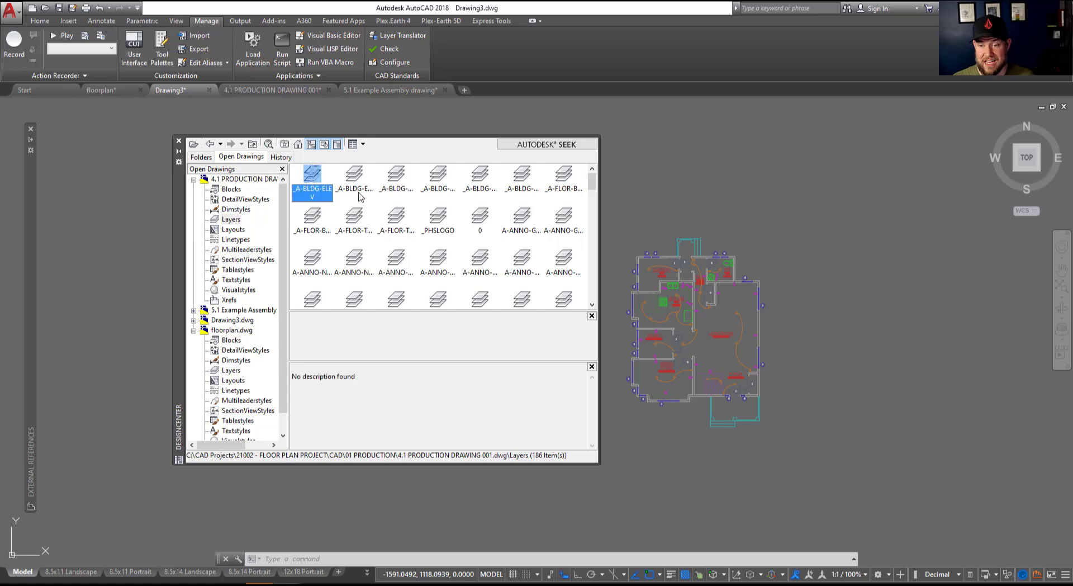
left_click(438, 221, "shift")
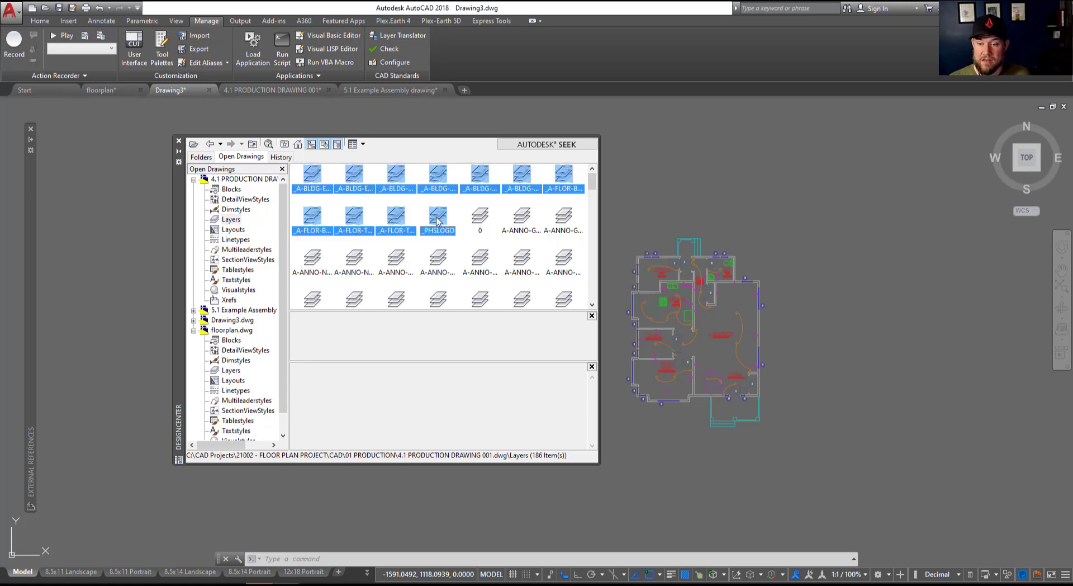
right_click(439, 222)
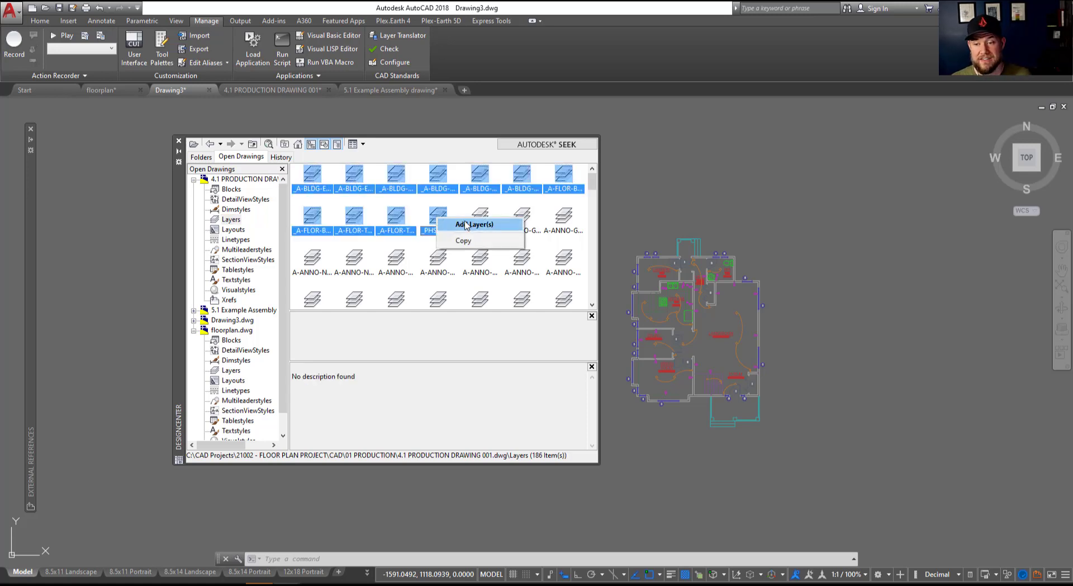
left_click(447, 225)
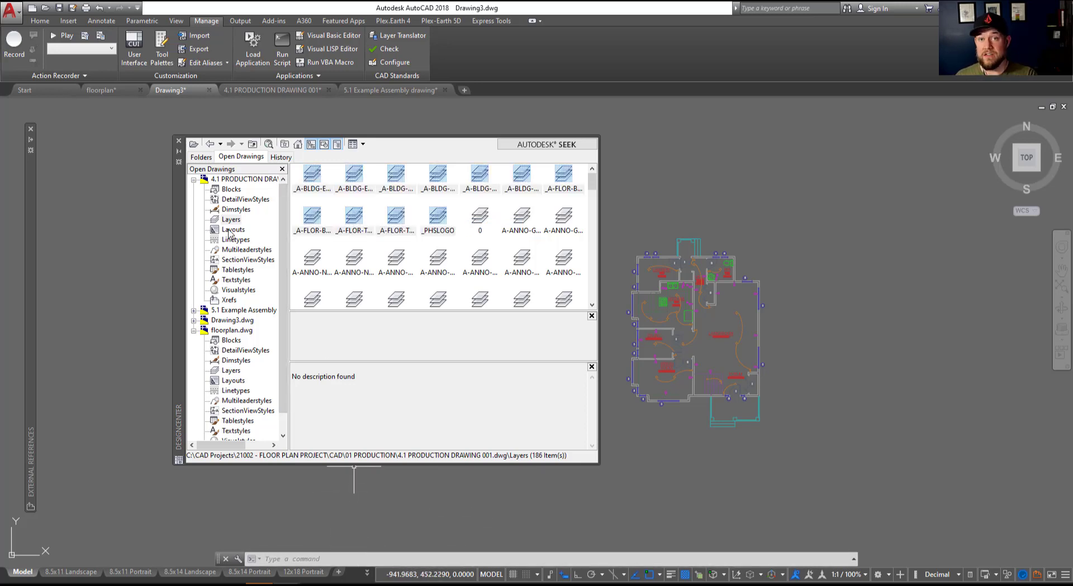
- Copy the ELEC PLAN layout from 4.1 PRODUCTION DRAWING 001 into Drawing3 and verify it in the layout tab list
left_click(229, 230)
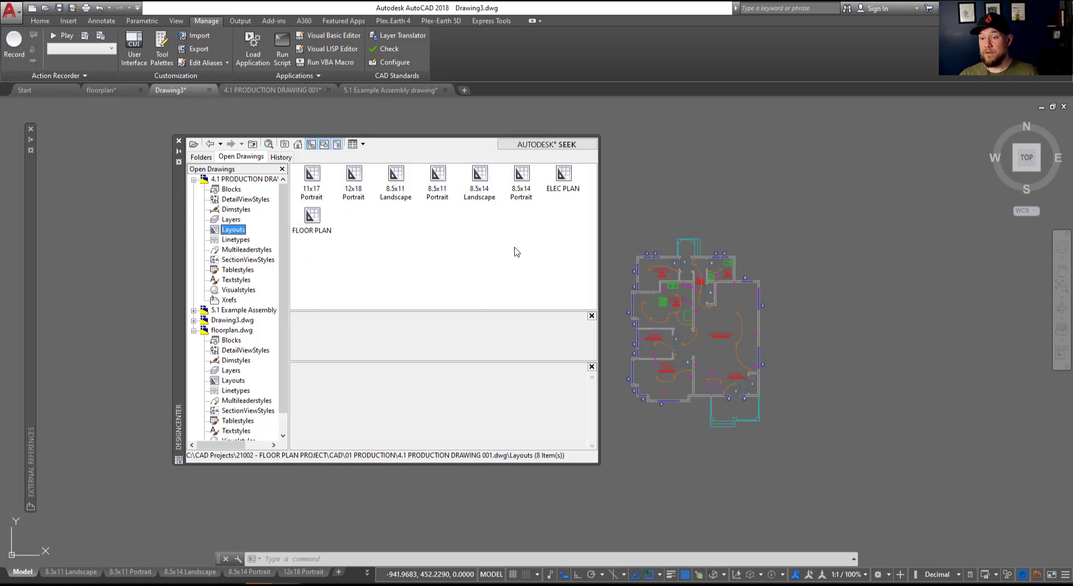
left_click(564, 179)
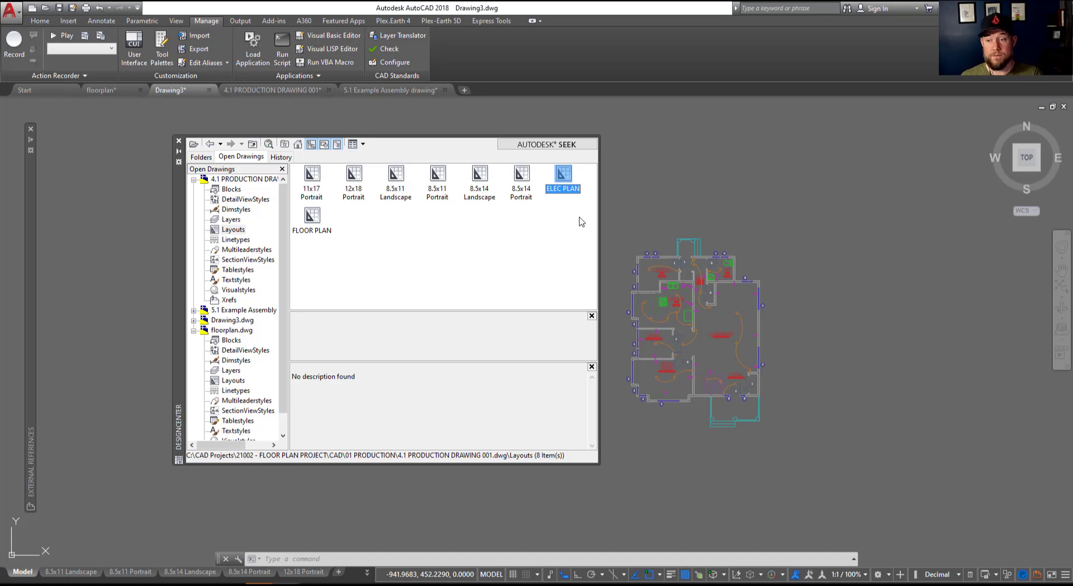
left_click(560, 176)
right_click(560, 175)
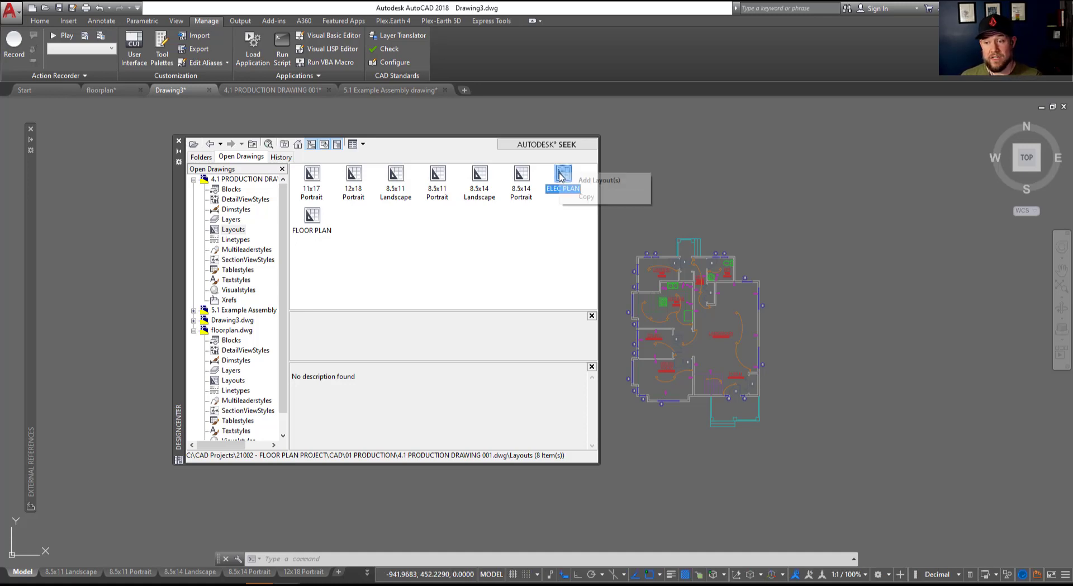
left_click(589, 180)
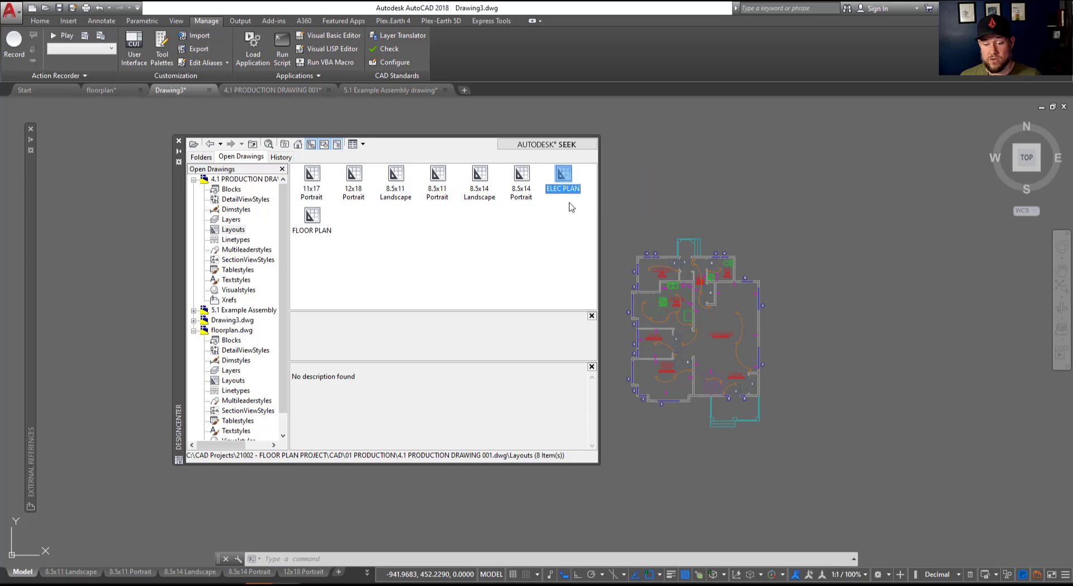
left_click(367, 572)
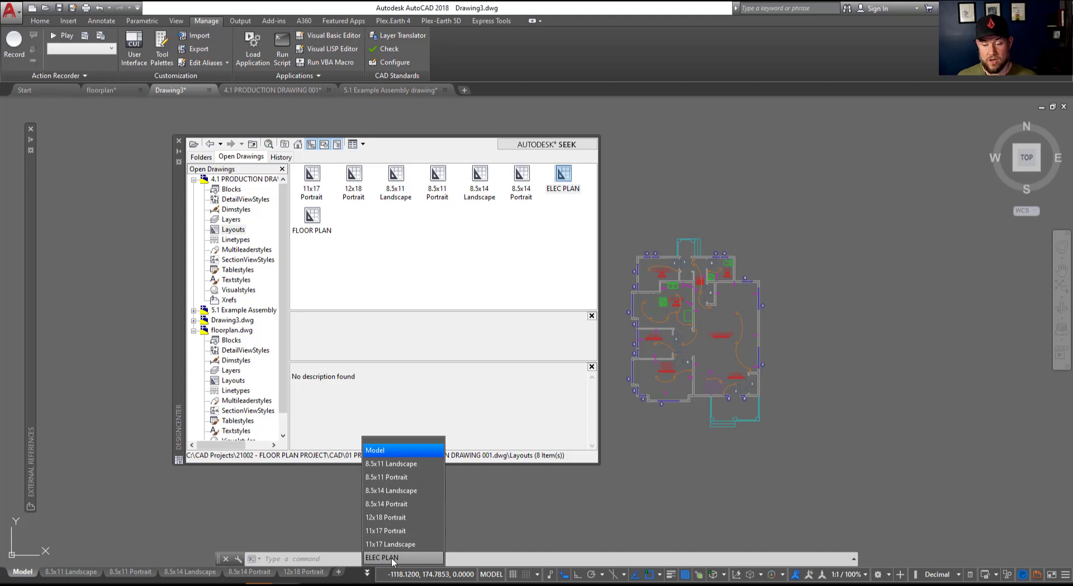
left_click(430, 264)
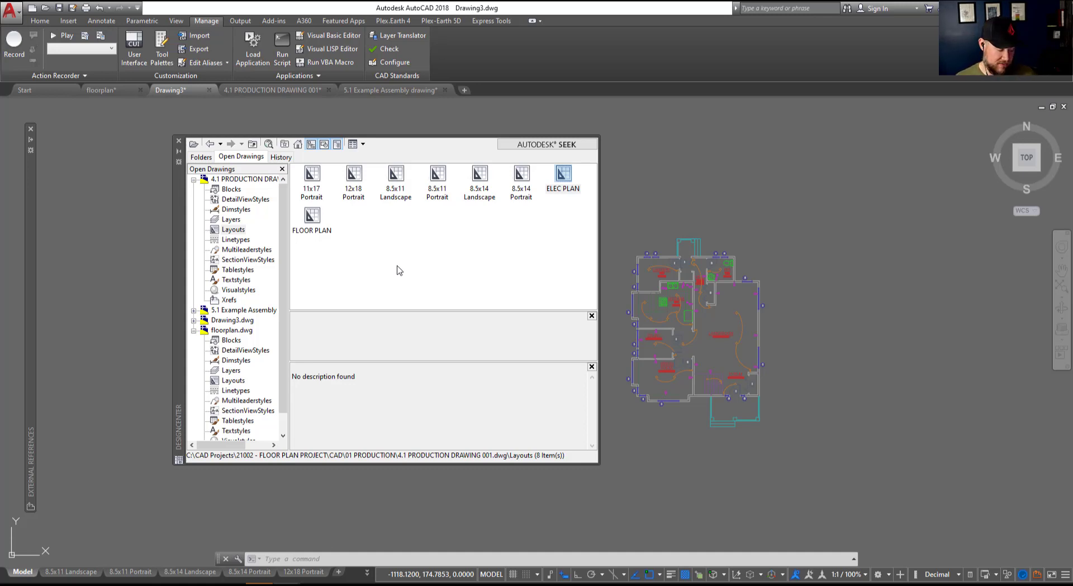
- Close DesignCenter (Ctrl+2), then open and close the Properties palette (Ctrl+1)
key("ctrl+2")
key("ctrl+1")
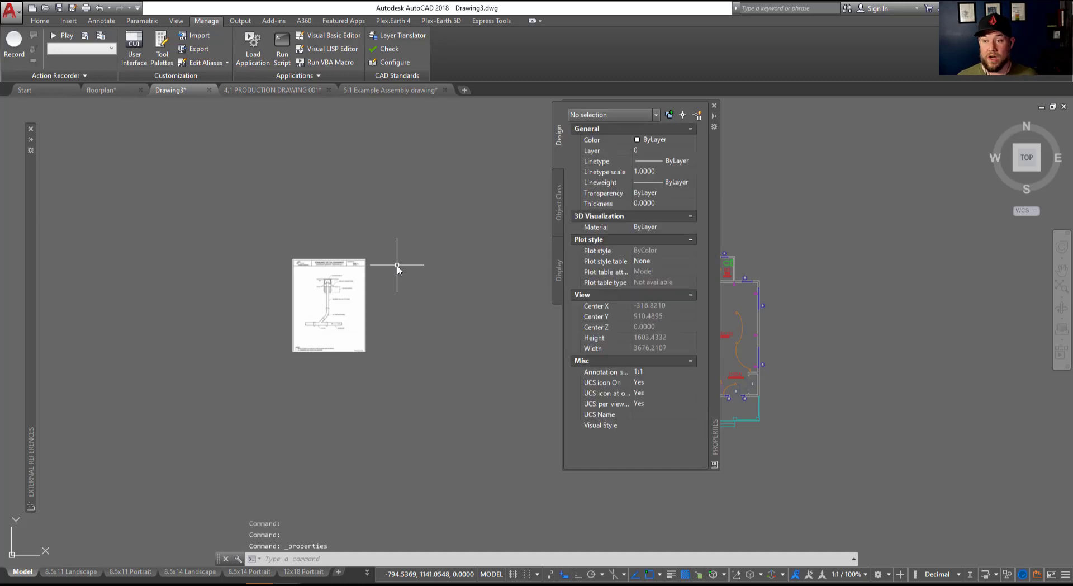
key("ctrl+1")
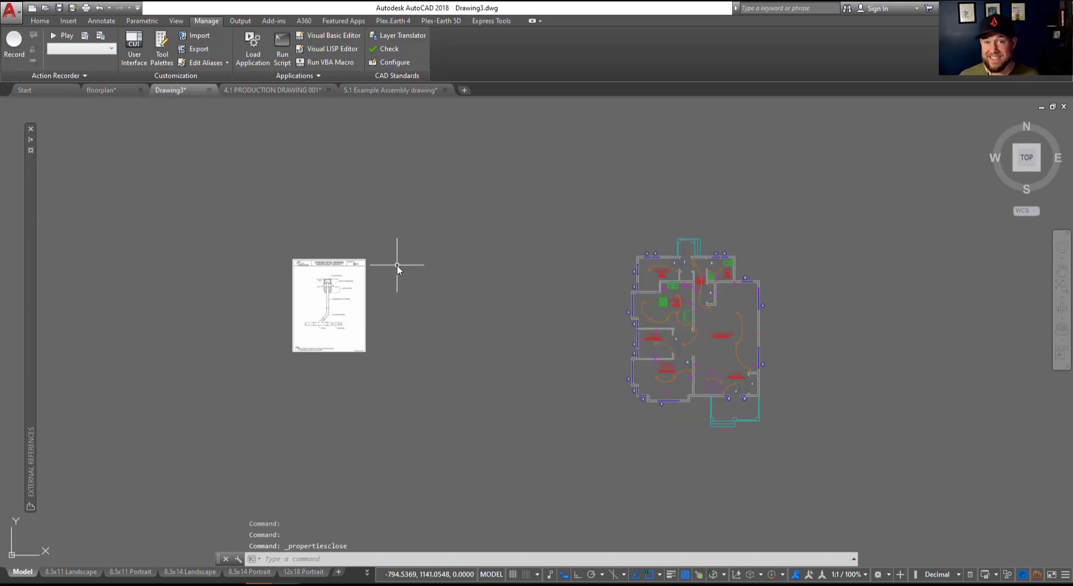